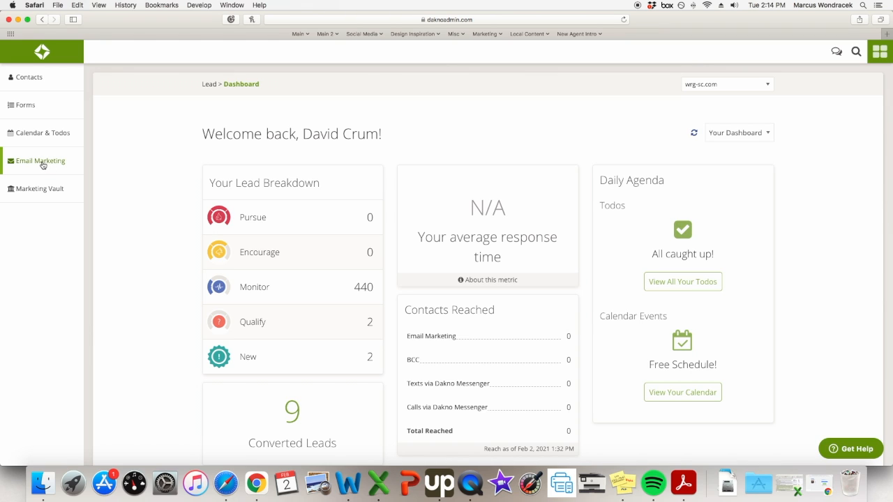
Open the WRG - General campaign from the email marketing campaigns.
left_click(42, 165)
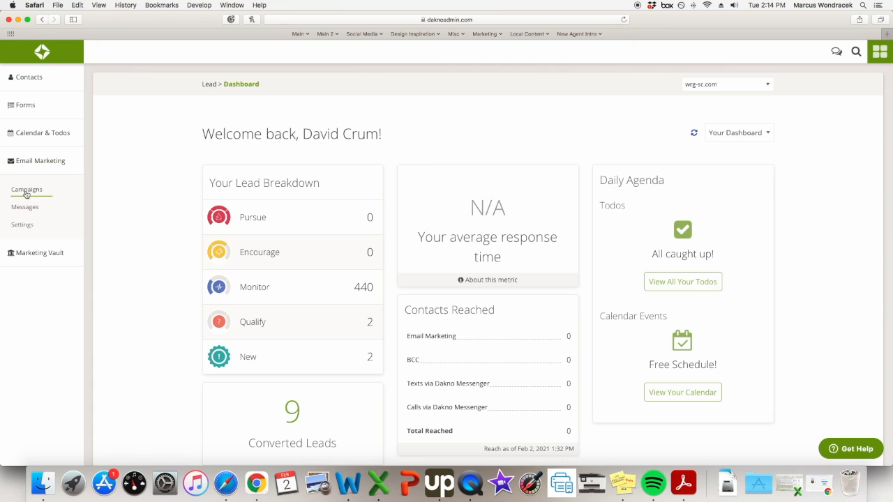
left_click(34, 194)
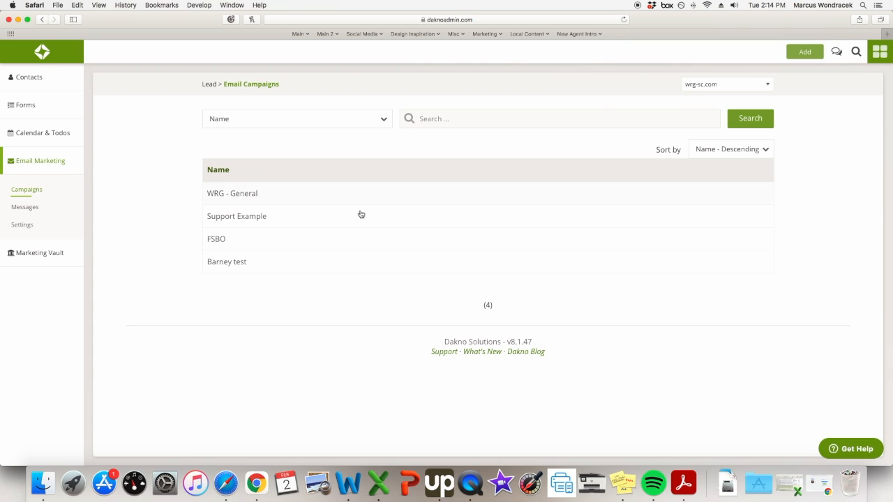
left_click(246, 199)
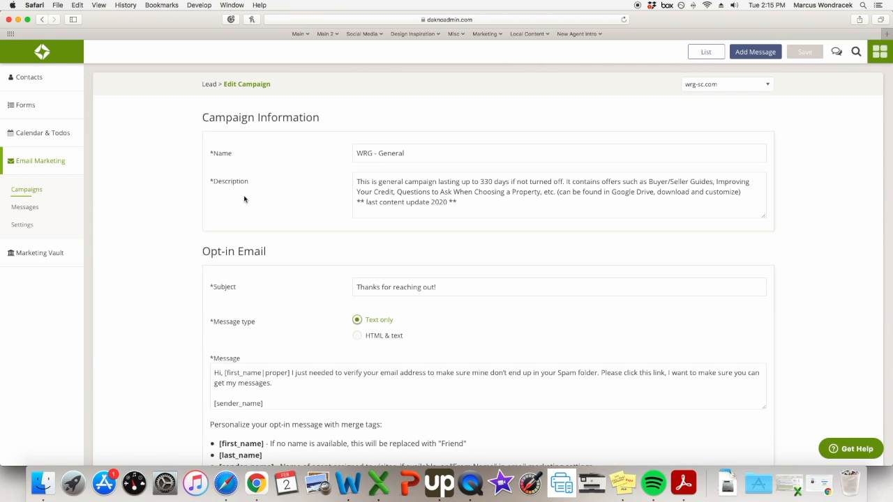
Examine the opt-in email's message text, its sender name tag and the available merge tags.
scroll(287, 222, "down", 3)
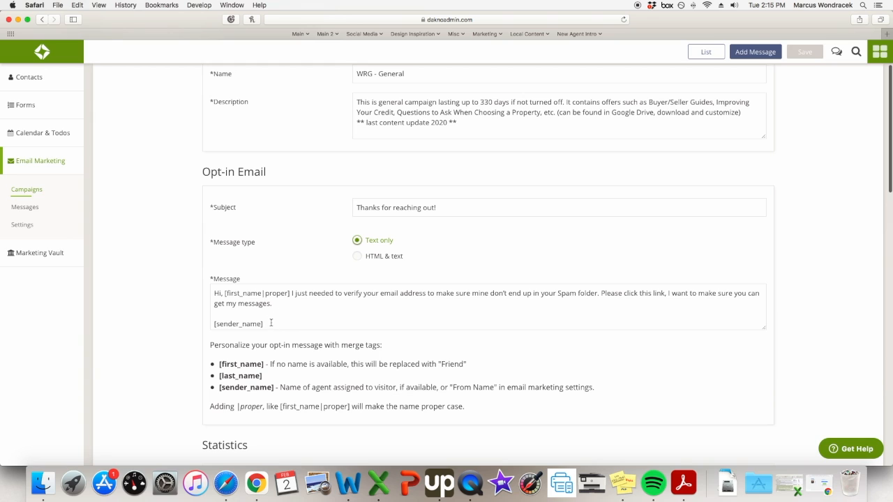
left_click_drag(274, 324, 212, 295)
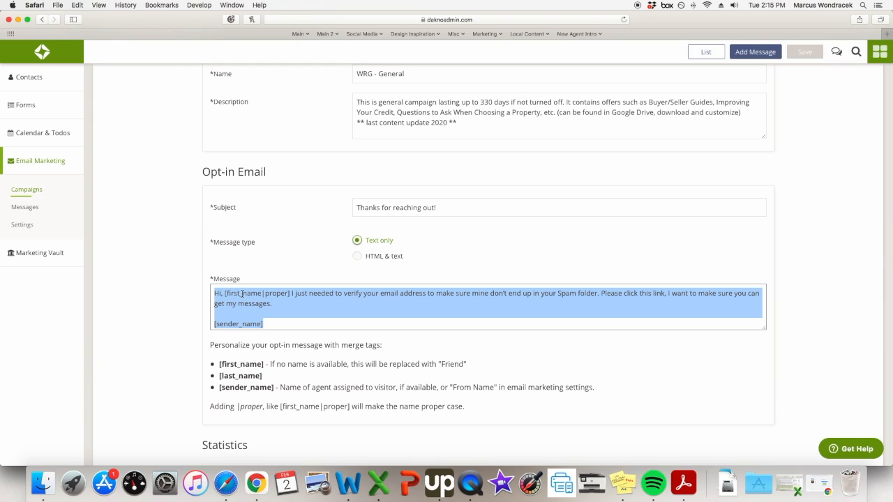
left_click(253, 320)
left_click_drag(265, 324, 217, 324)
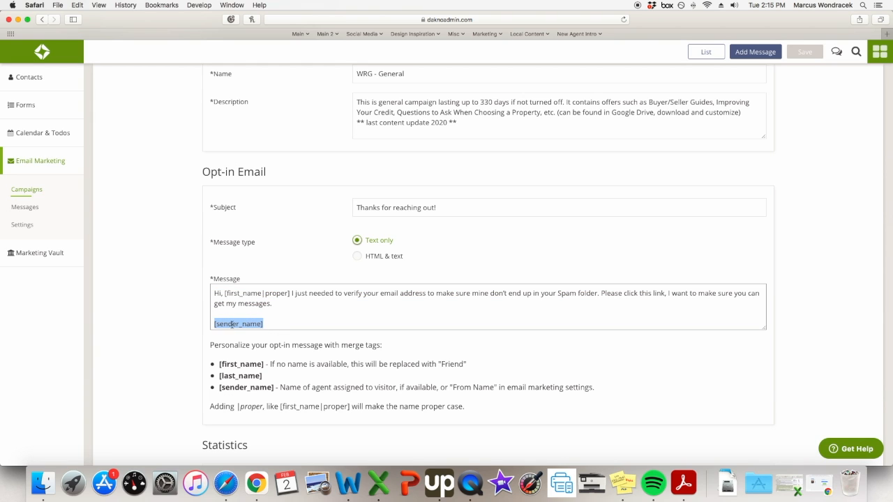
left_click(272, 323)
left_click(271, 323)
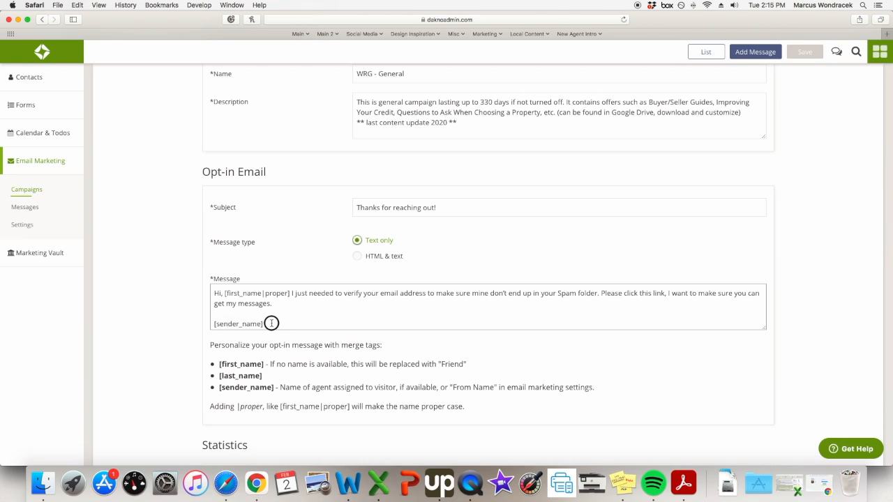
left_click(230, 324)
scroll(265, 325, "down", 1)
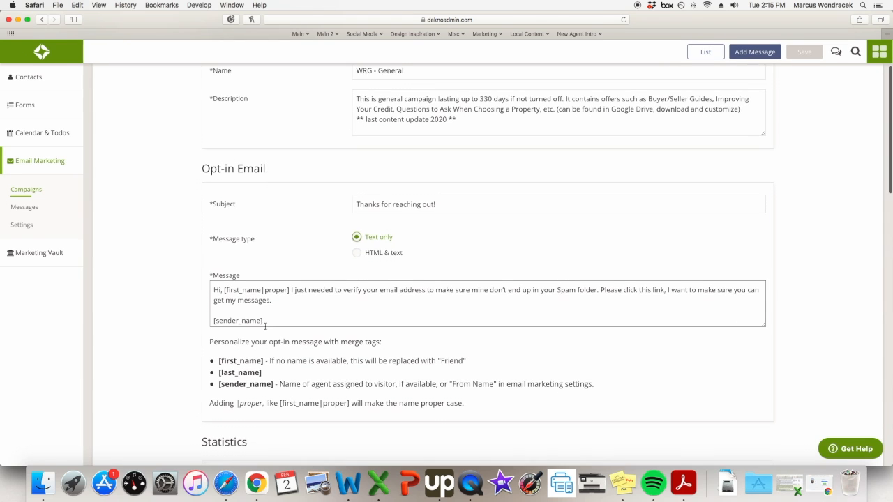
left_click(273, 316)
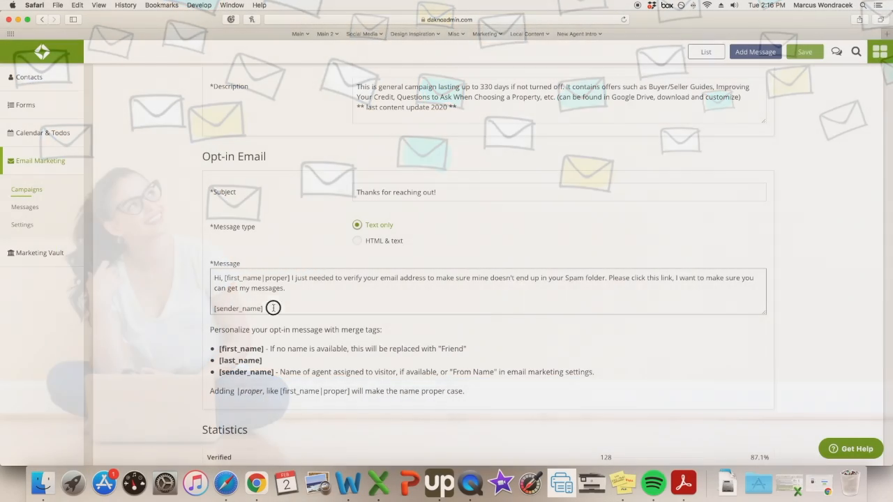
Copy the entire opt-in message text, including the merge tags, from the WRG - General campaign.
left_click_drag(273, 308, 214, 279)
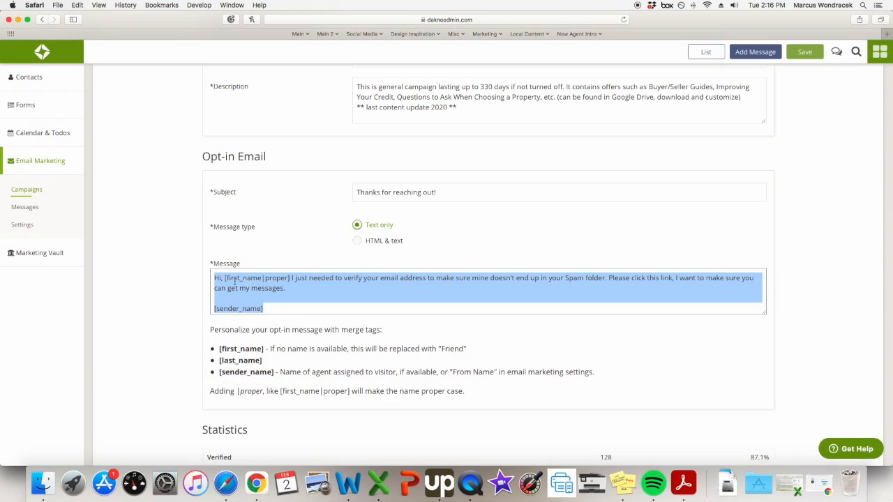
right_click(235, 284)
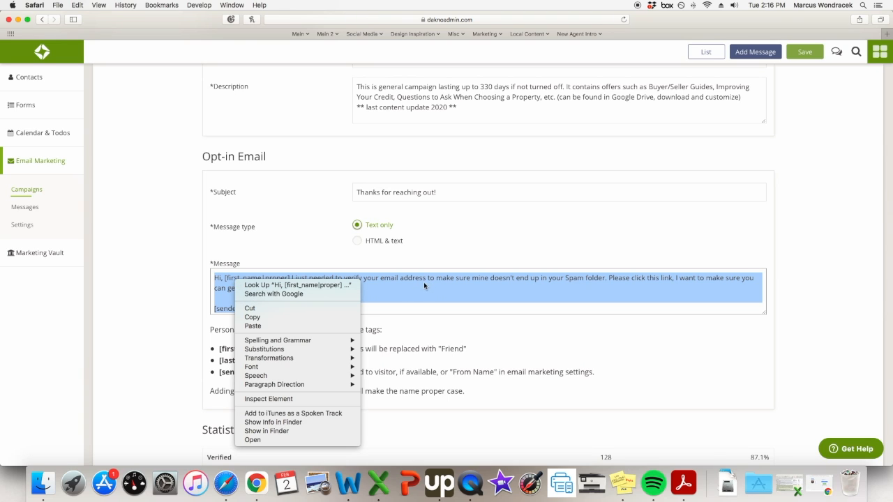
left_click(274, 319)
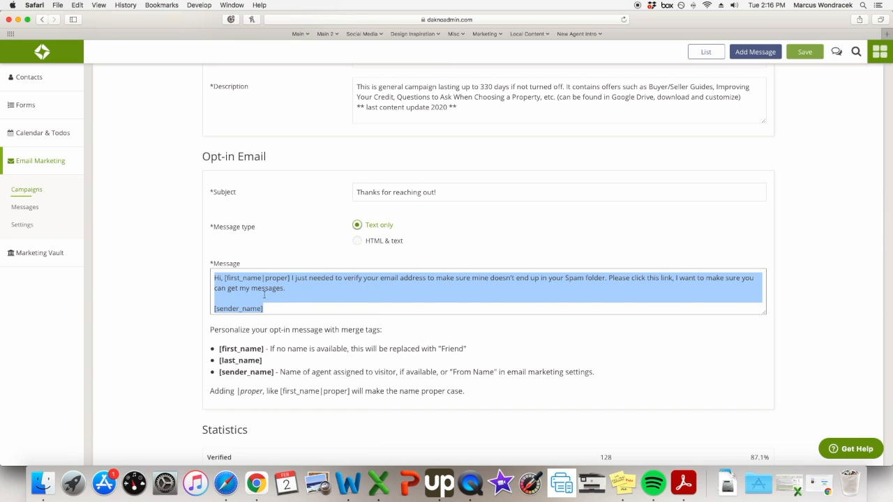
Leave the WRG - General campaign without saving and start adding a new email campaign.
left_click(157, 282)
scroll(126, 271, "up", 3)
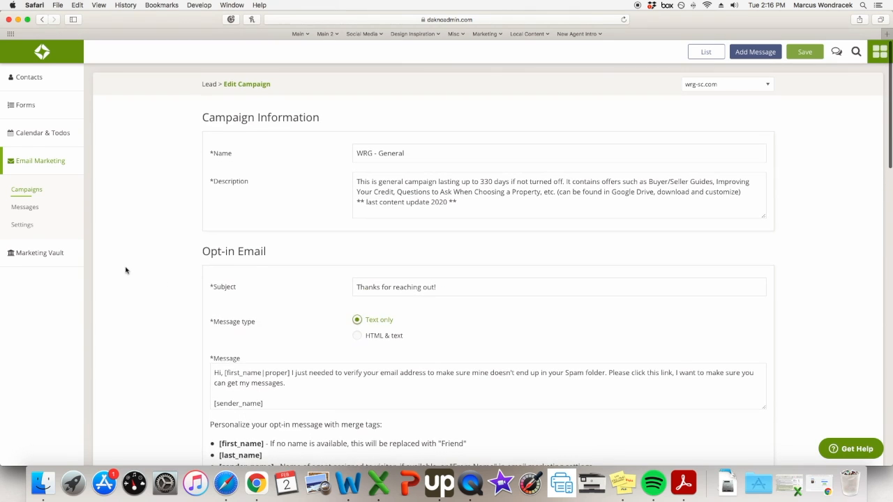
left_click(32, 192)
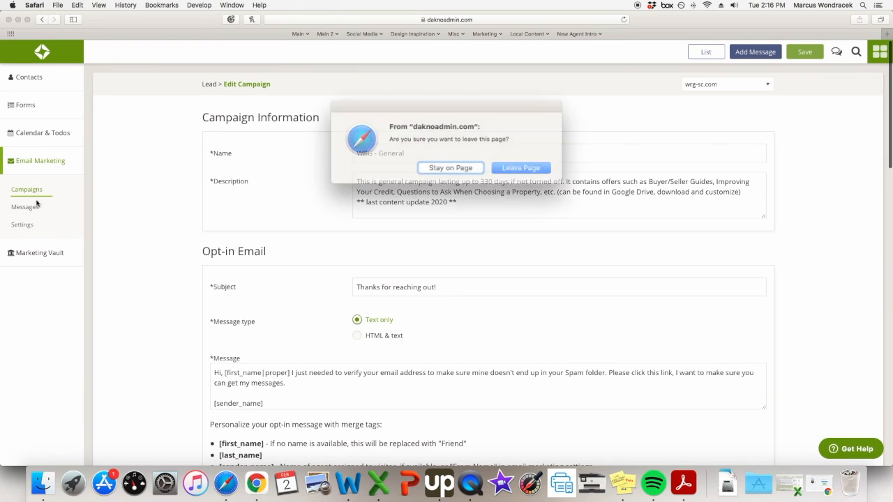
left_click(493, 167)
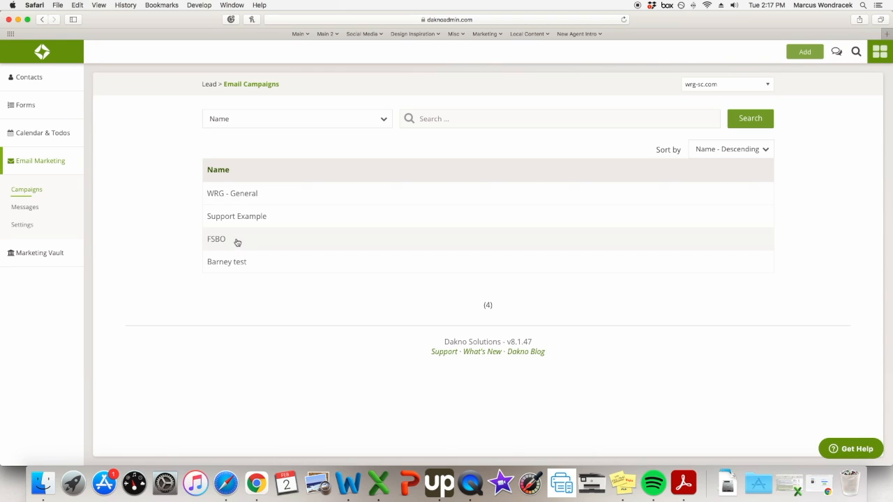
left_click(811, 53)
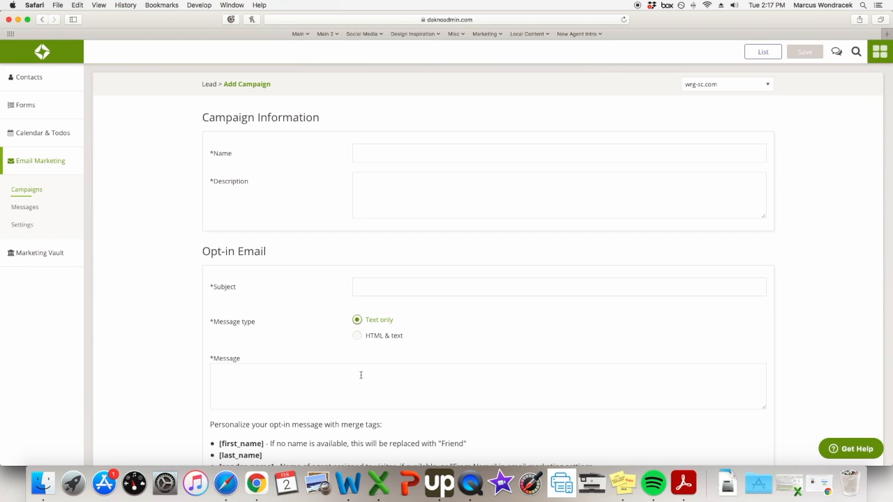
Paste the copied verification text into the new campaign's opt-in message.
left_click(360, 375)
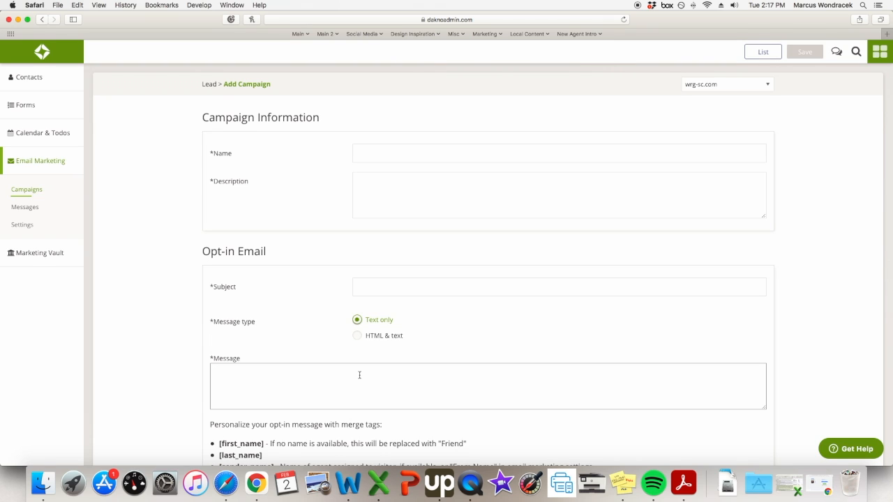
right_click(357, 375)
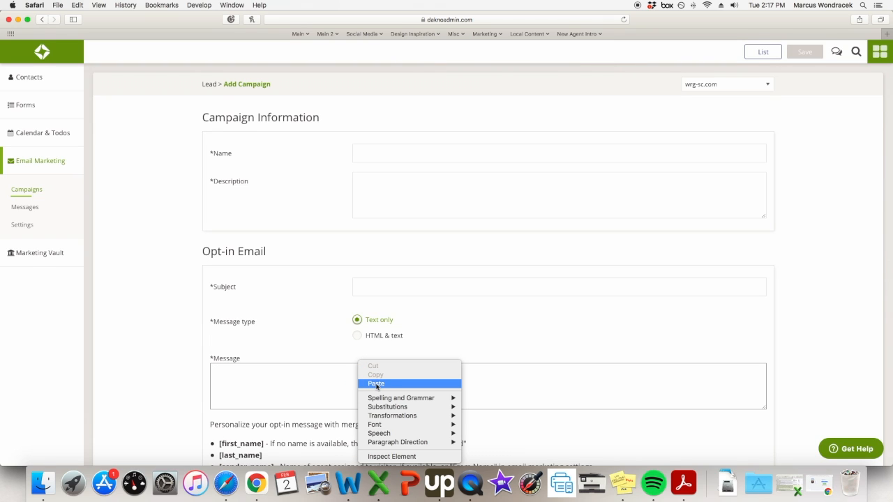
left_click(330, 383)
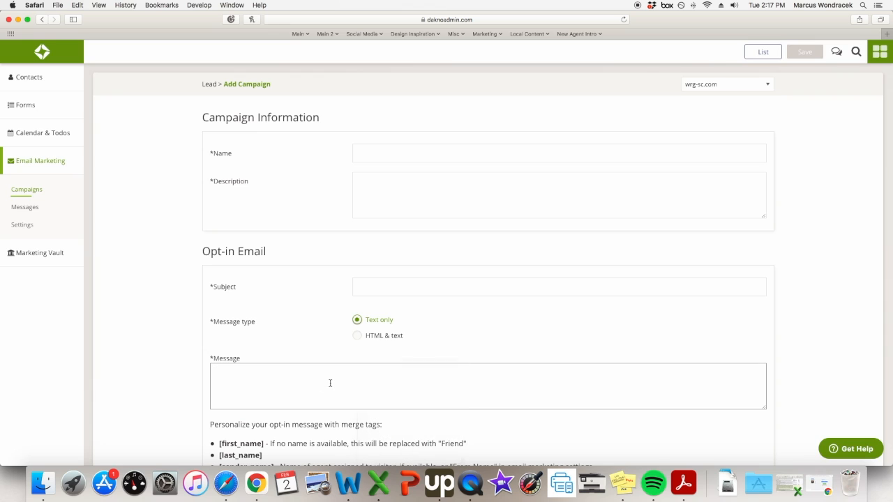
key("super+v")
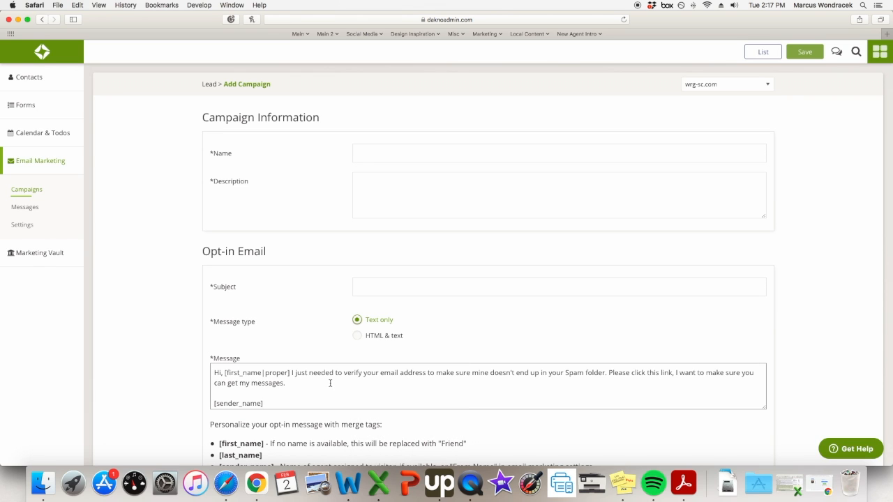
scroll(330, 383, "down", 1)
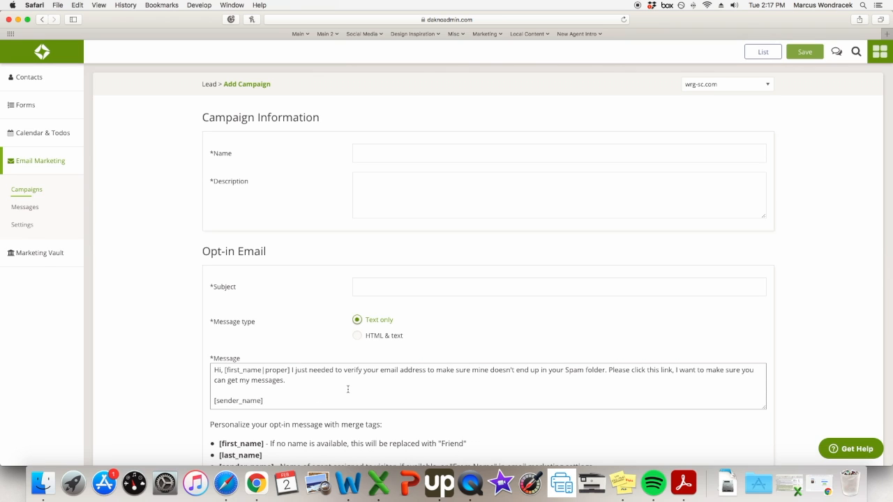
scroll(347, 389, "up", 1)
Name the campaign "Seminar (TEST)" and describe it as "Homebuyer seminar".
left_click(392, 153)
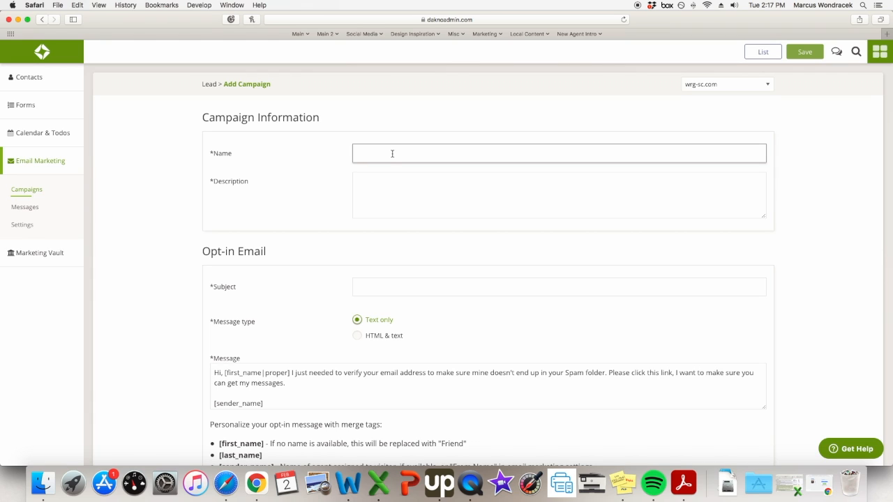
type("Seminar (TEST")
left_click(397, 175)
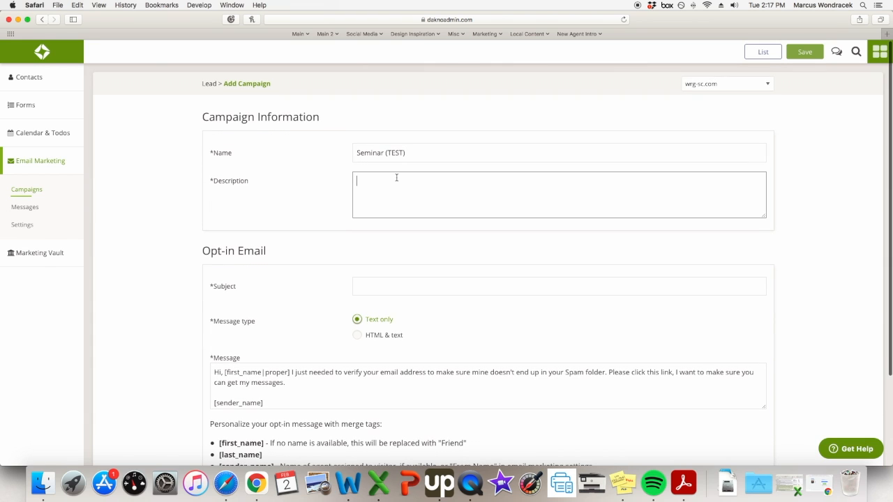
type("Ho")
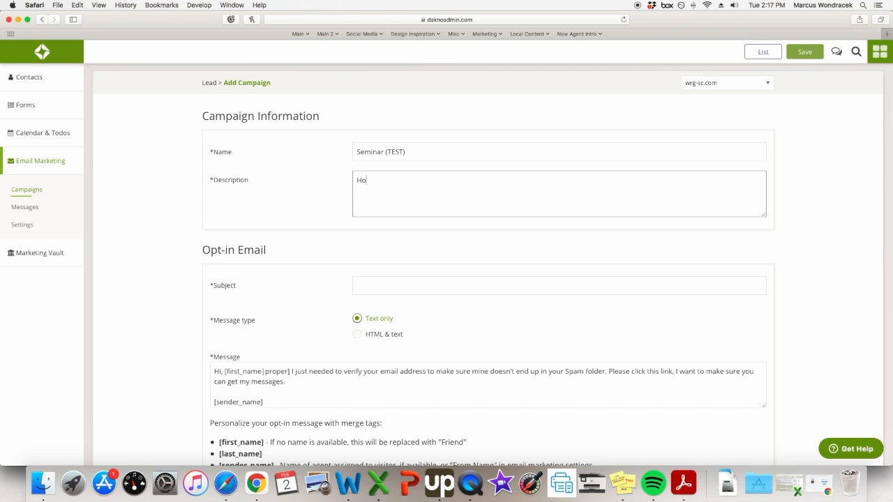
type("mebuyer seminar")
Set the opt-in email's subject to "It was so nice to meet you!" and save the campaign.
left_click(402, 281)
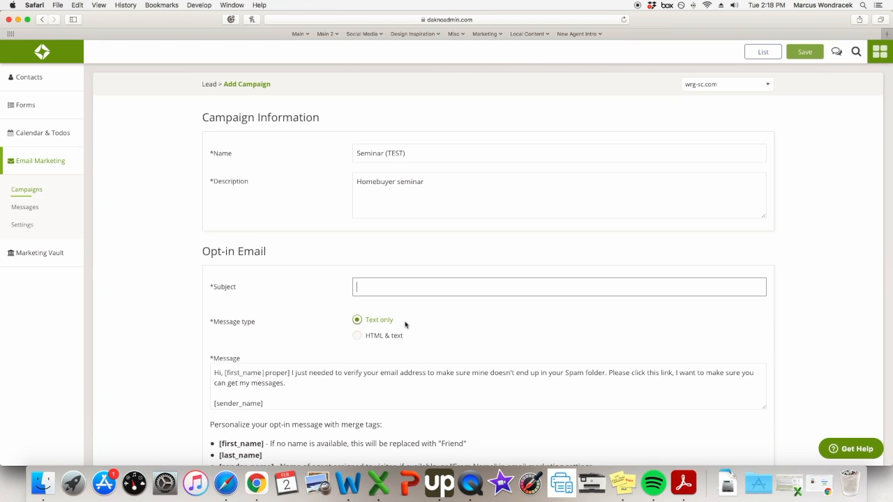
type("It was so nice to meet you!")
scroll(407, 326, "down", 3)
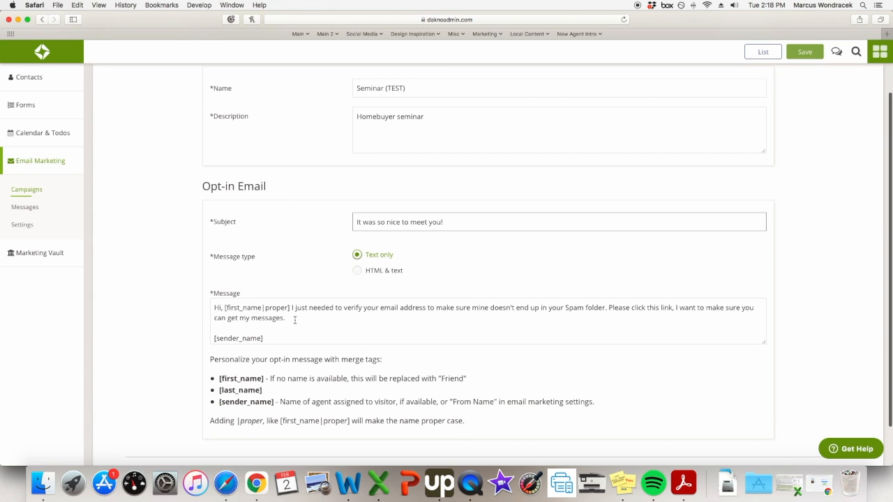
scroll(296, 317, "down", 1)
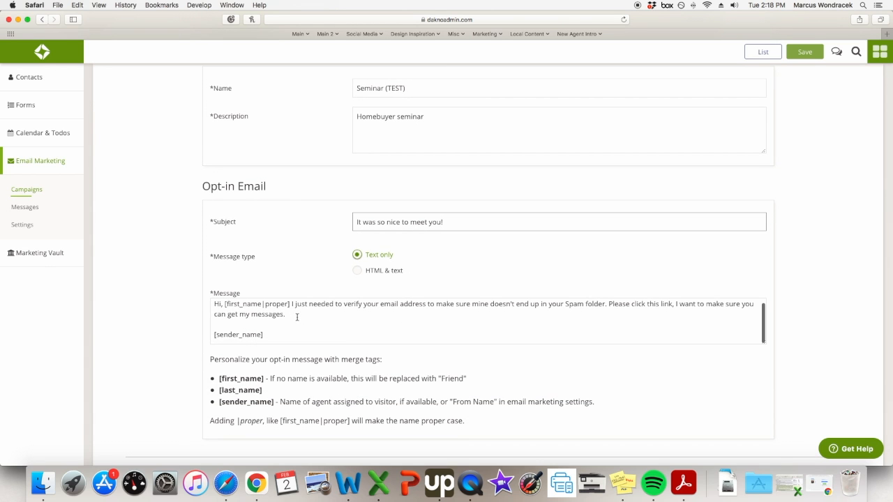
scroll(296, 318, "up", 1)
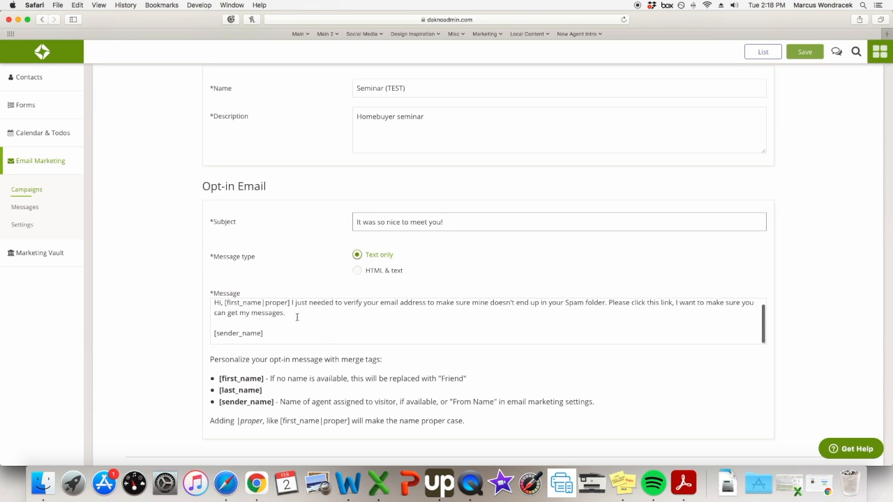
scroll(296, 317, "up", 2)
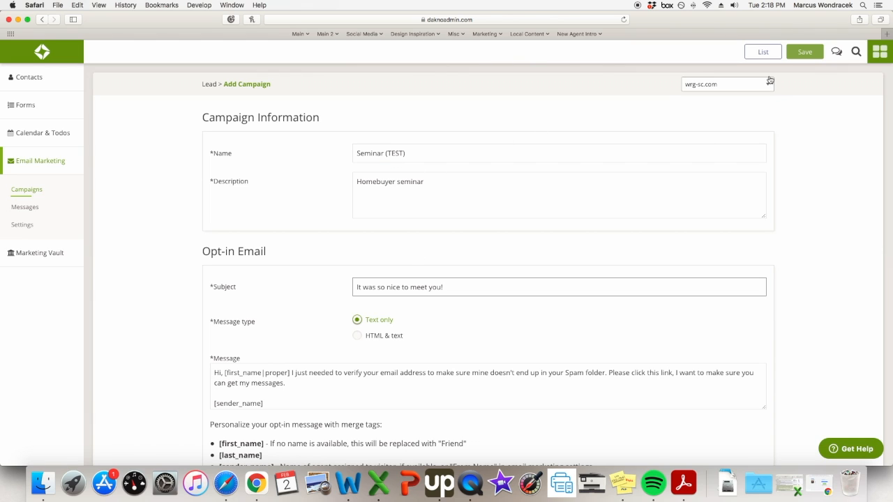
left_click(806, 53)
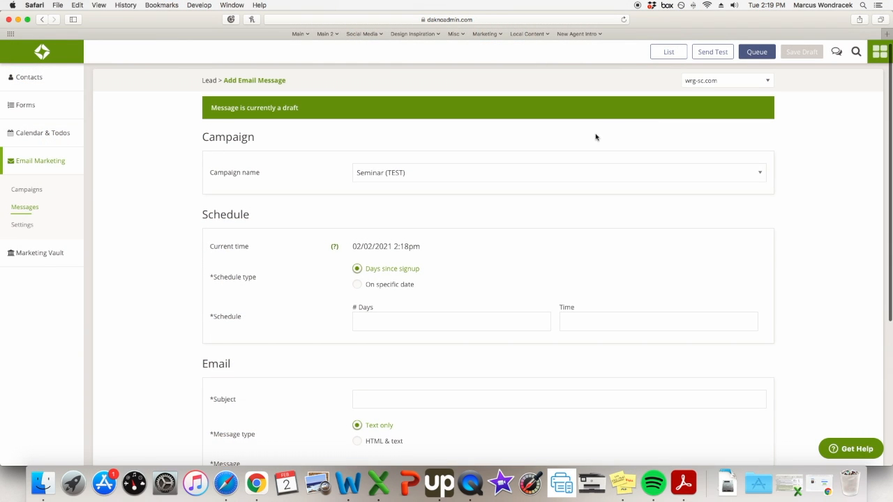
Review the new email message form, checking the campaign choices and the schedule type options.
scroll(596, 137, "down", 2)
scroll(596, 137, "down", 1)
scroll(596, 136, "up", 4)
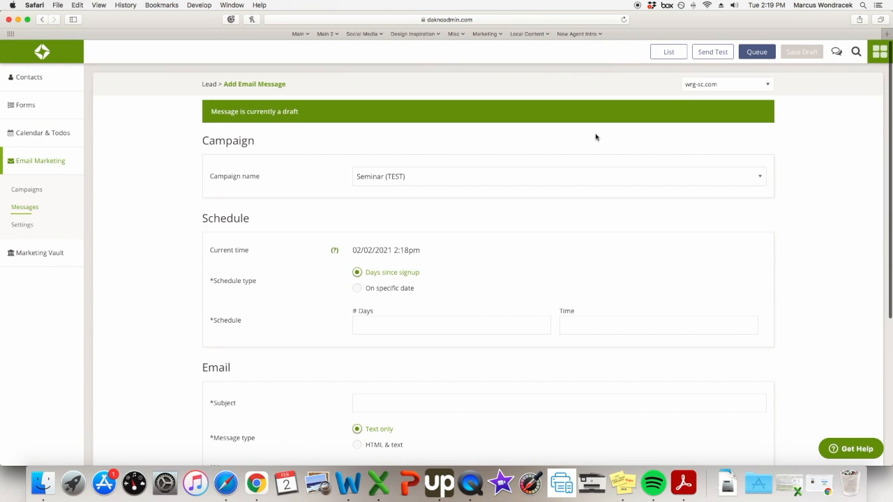
left_click(410, 177)
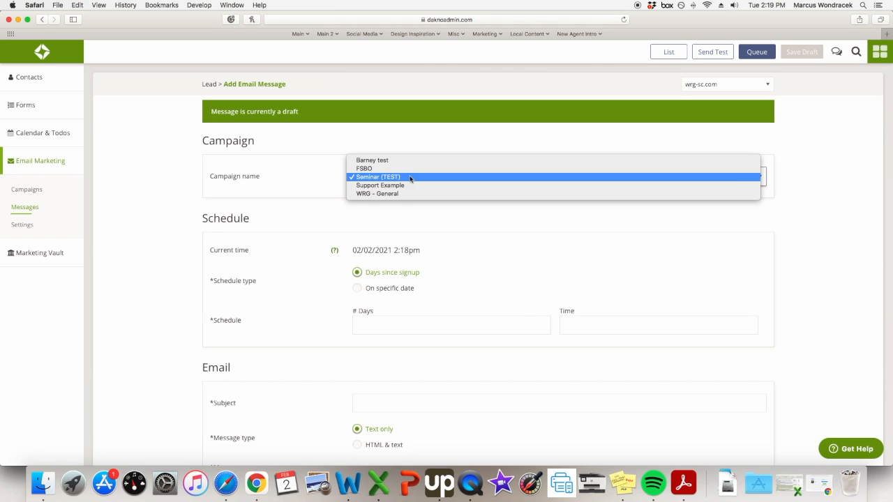
left_click(312, 179)
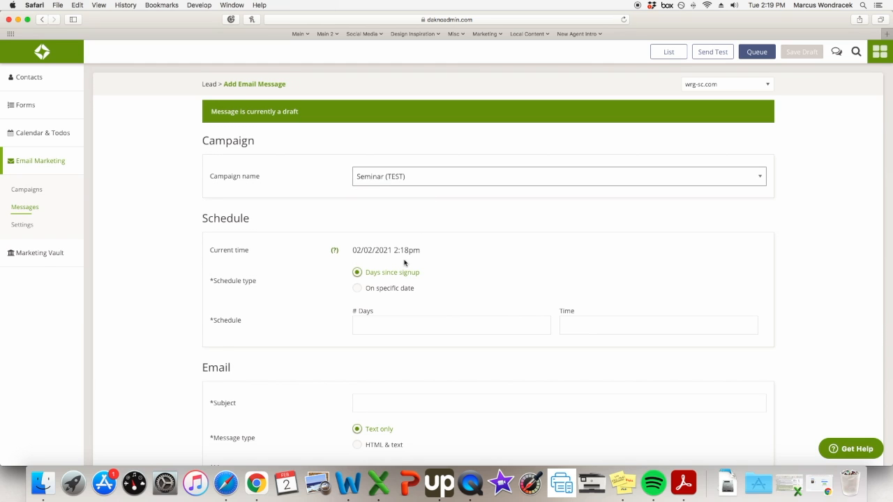
scroll(388, 262, "down", 1)
scroll(359, 258, "up", 1)
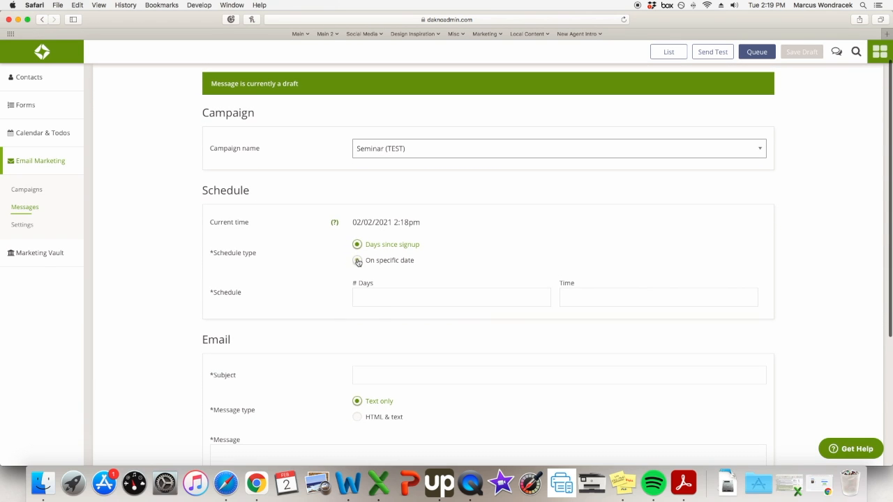
scroll(360, 266, "down", 1)
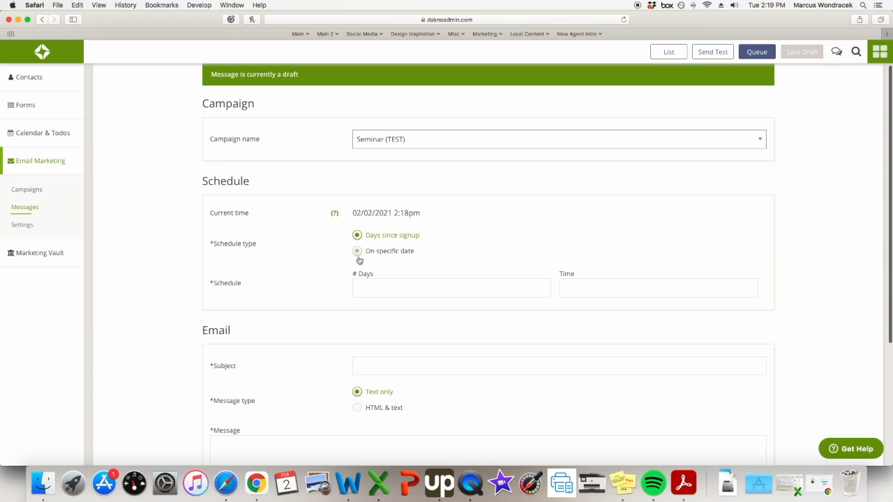
Schedule the email message for 1 day since signup at 09:05am.
scroll(376, 289, "down", 1)
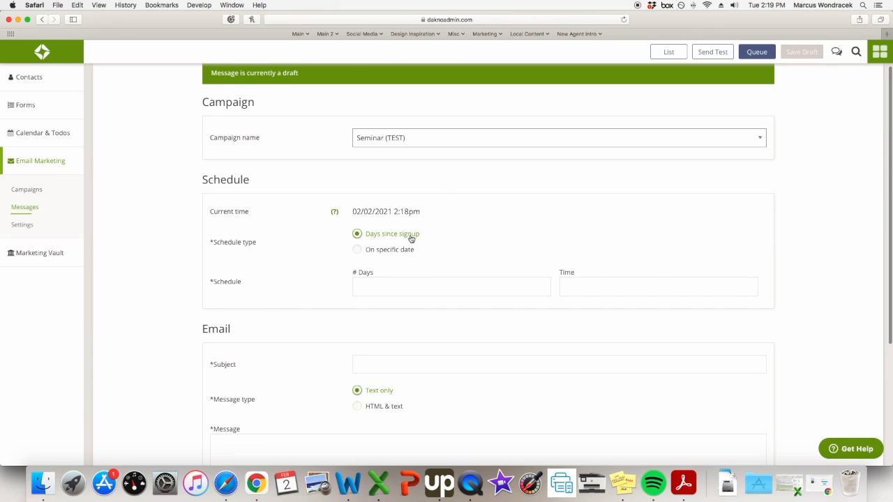
left_click(400, 283)
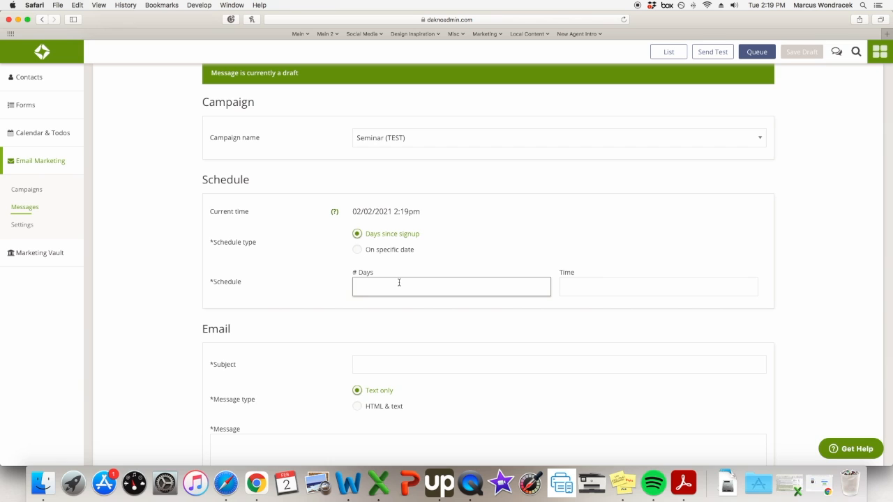
type("1")
scroll(488, 286, "down", 1)
left_click(576, 279)
left_click(579, 280)
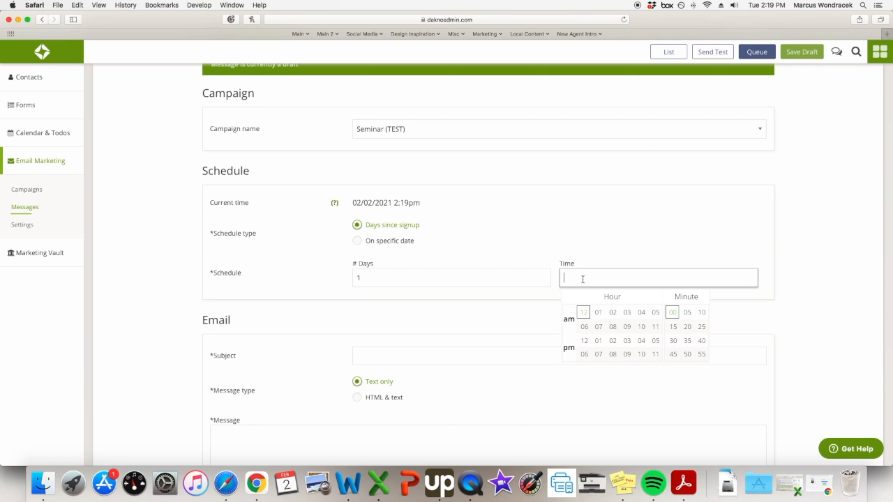
left_click(626, 326)
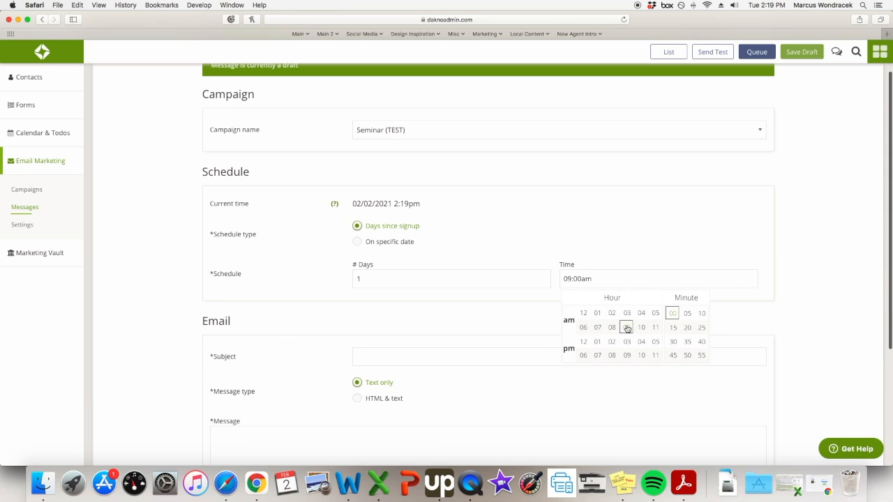
left_click(689, 317)
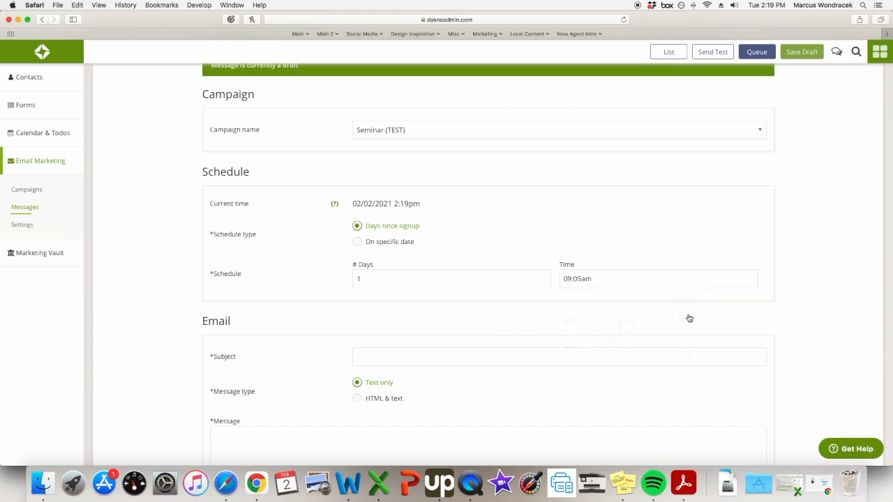
Set the email message's subject to "Glad I could help at the seminar".
scroll(514, 303, "down", 2)
left_click(501, 300)
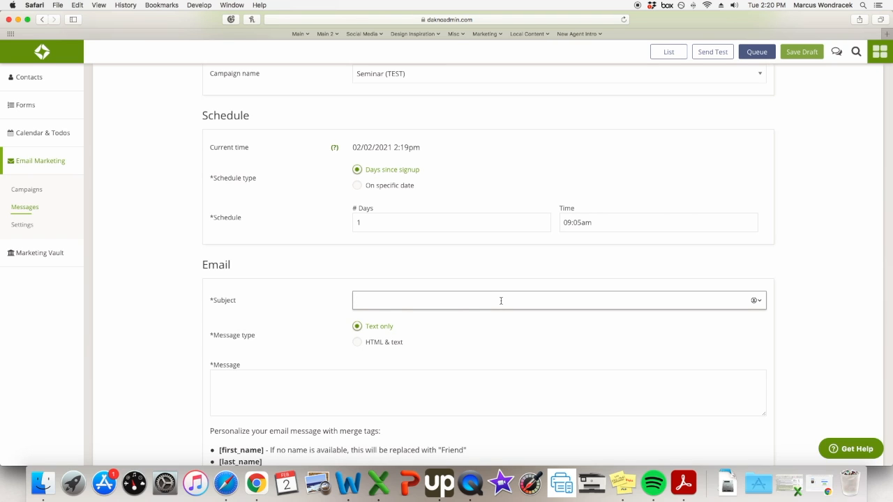
type("Glad I could help at the seminar")
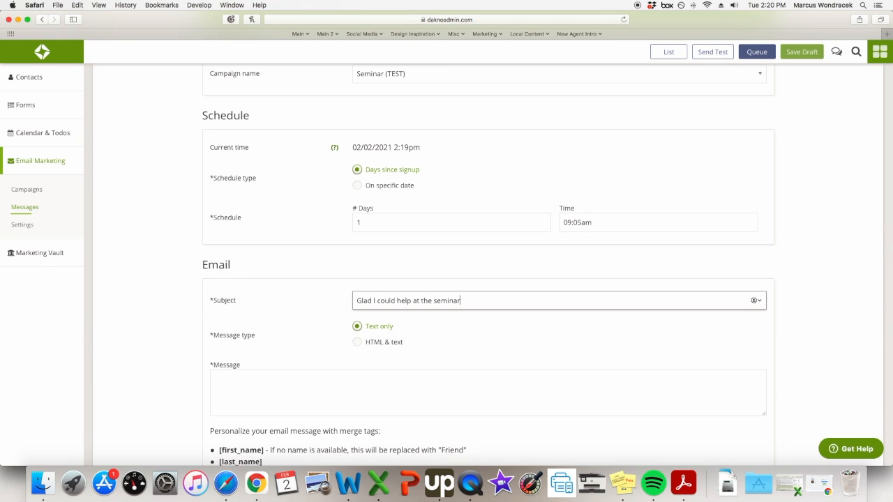
Begin the message body with the greeting "Hi [first_name]," using the first-name merge tag.
left_click(480, 391)
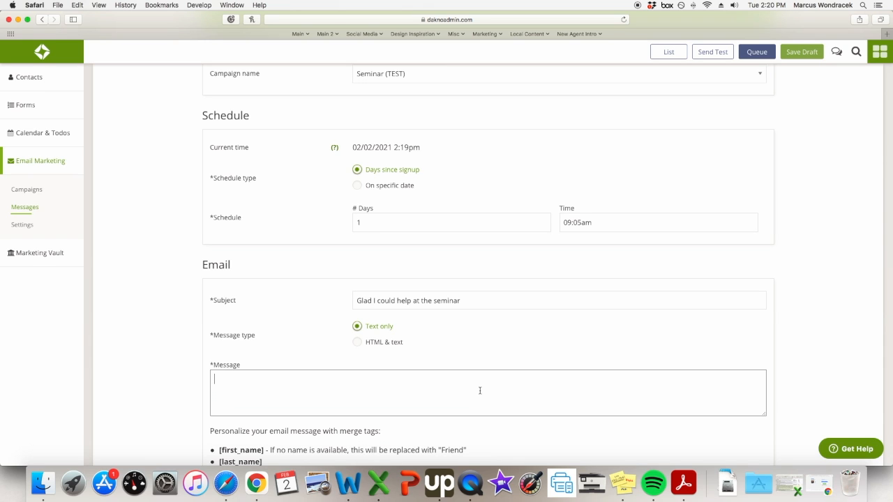
left_click(480, 391)
scroll(480, 391, "up", 1)
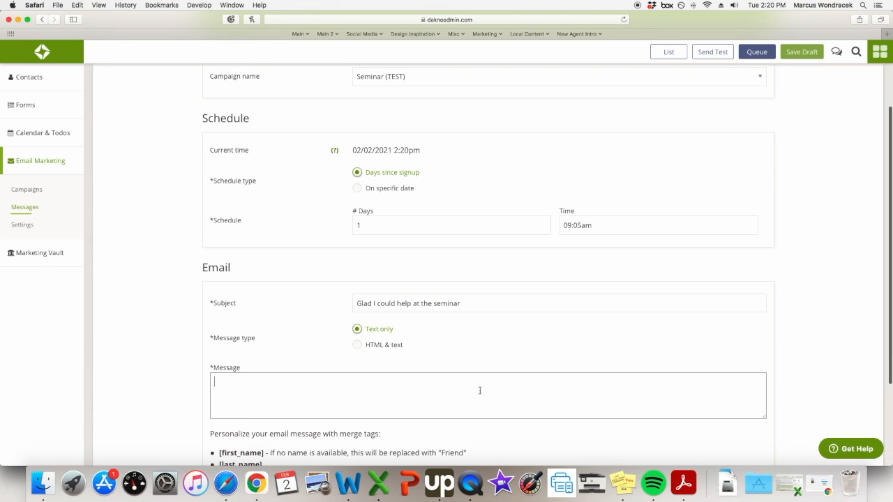
type("Hi")
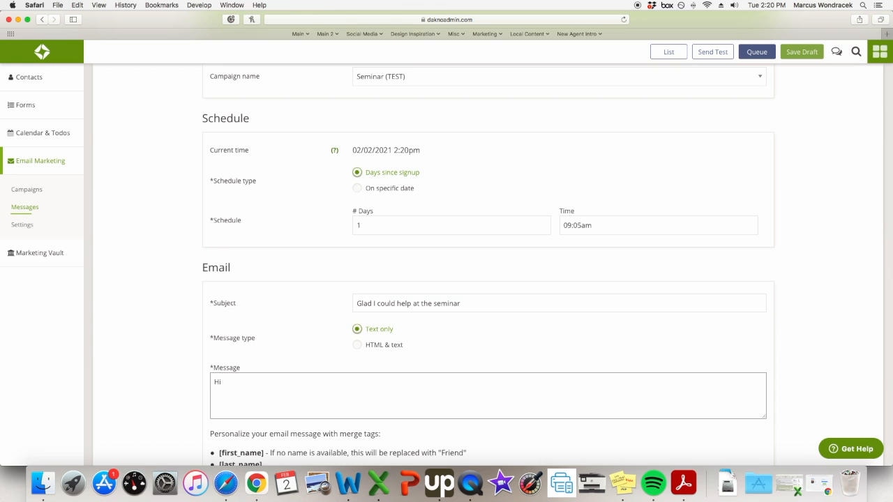
scroll(480, 391, "down", 2)
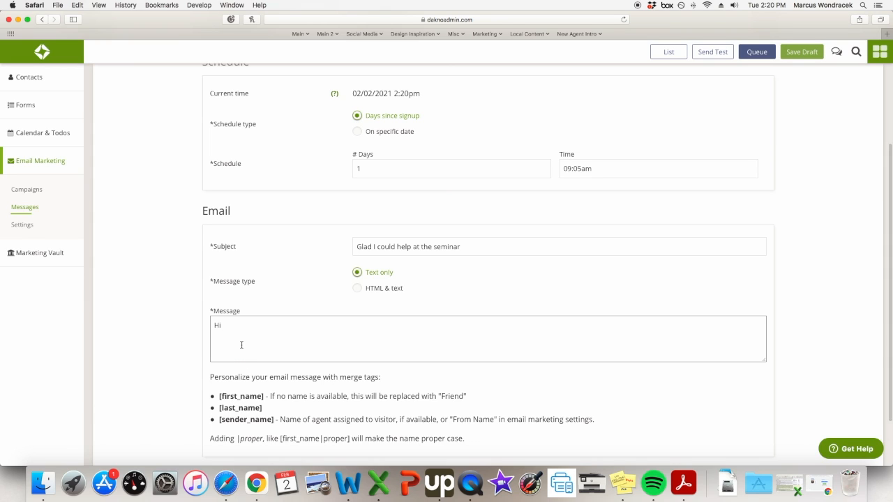
type("[")
key("BackSpace")
type("[f")
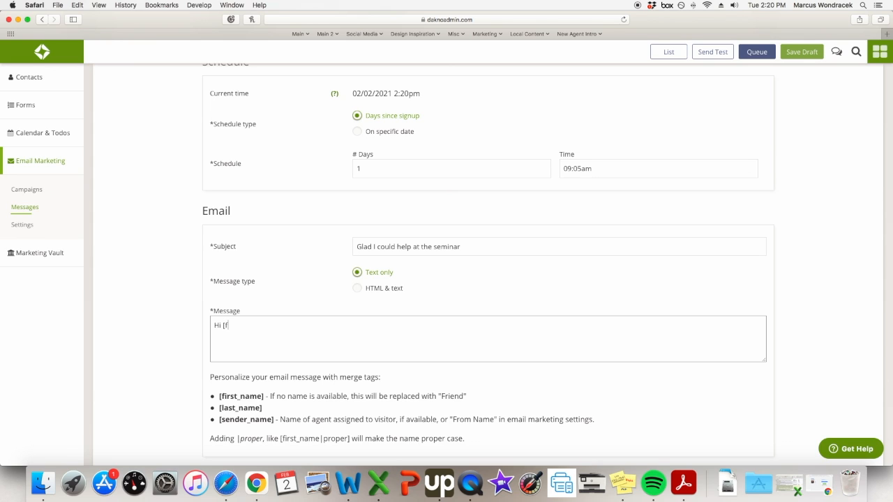
type("irst_name")
type("]")
Add the line "Just wanted to let you know, I have a Buyer's Guide" below the greeting.
type("Just wante")
type("d t")
type("o l")
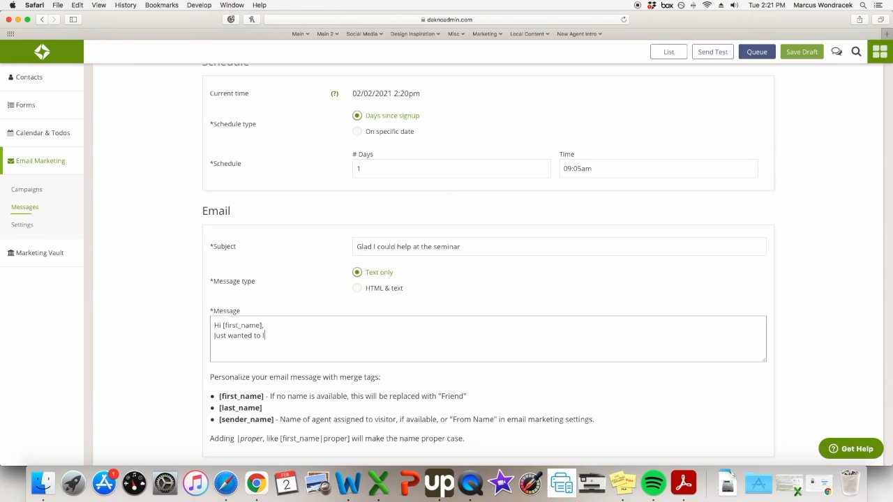
type("et you know, I have a ")
type("Buye")
key("BackSpace")
type("yer's Guide")
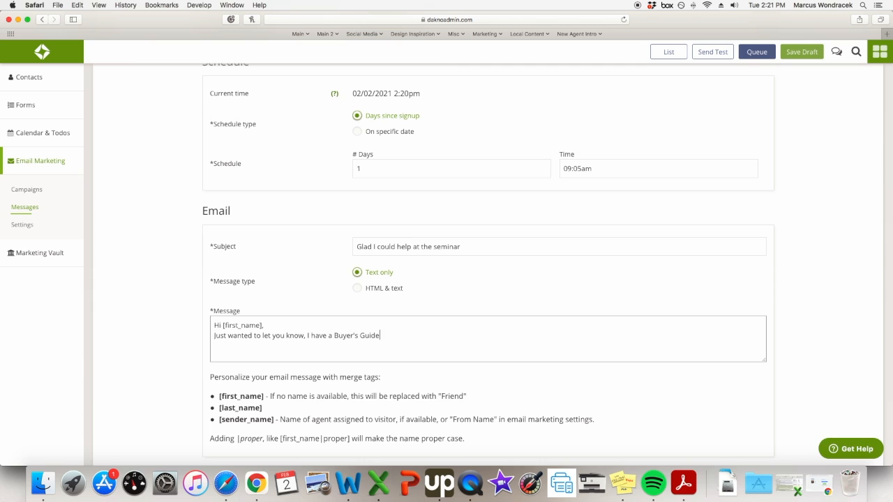
Insert "free" before "Buyer's Guide" and complete the line with "I would like to share with you. Interested?".
left_click(335, 335)
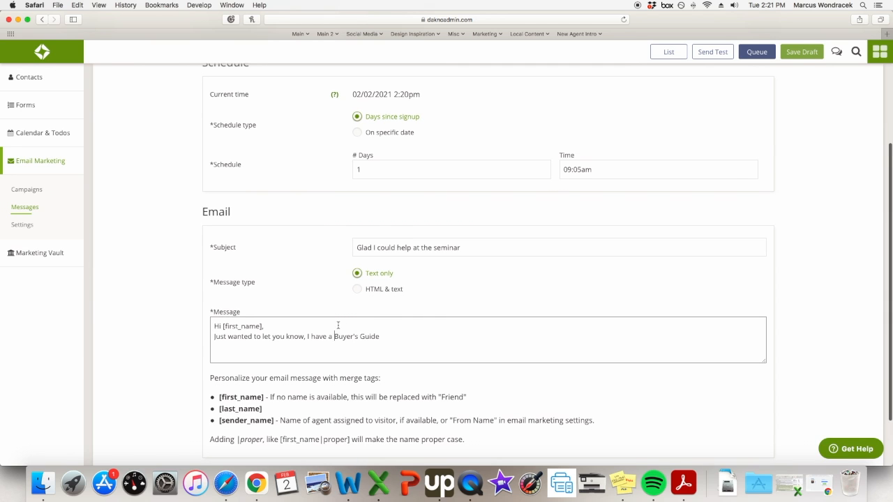
type("free")
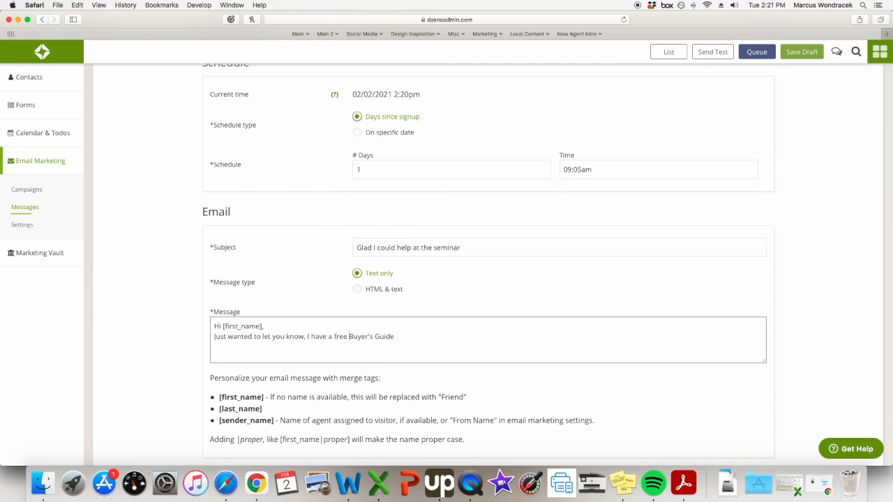
left_click(419, 335)
type("I would like to share with you. Interested?")
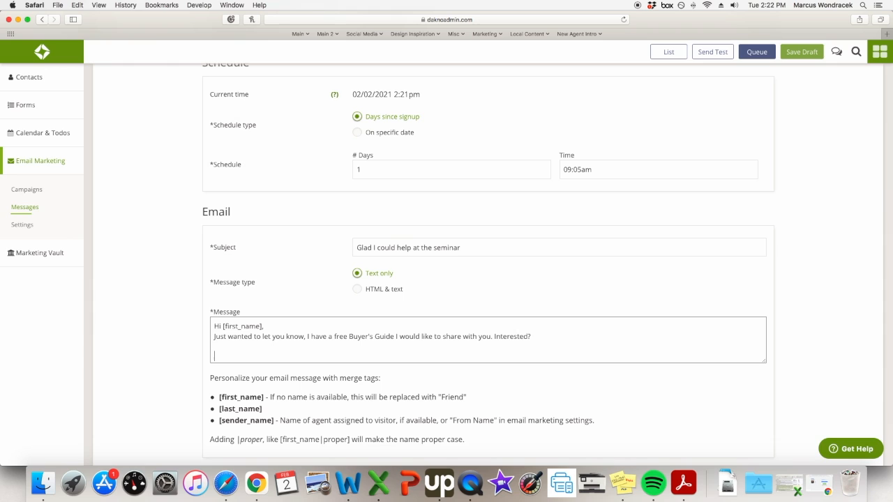
Close the message with "Here to help," followed by the [sender_name] merge tag on its own line.
type("Here to help,")
key("Return")
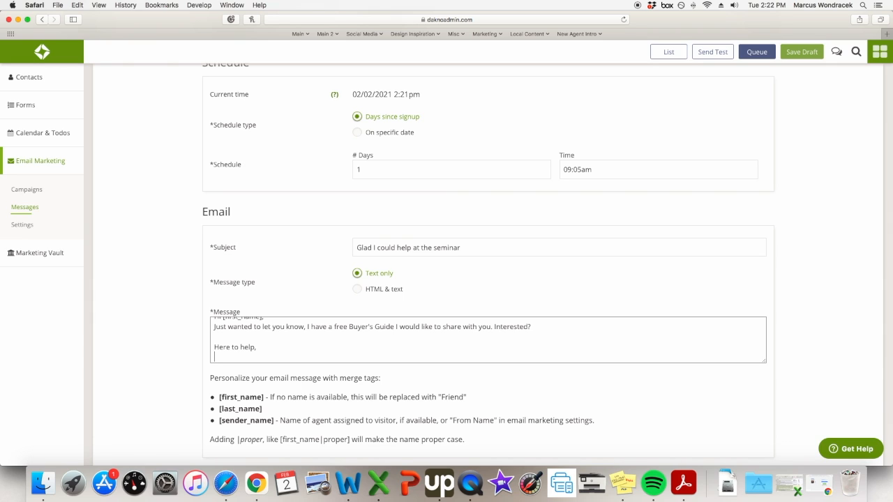
type("[sender_name]")
Replace the [first_name] merge tag in the greeting with "there,".
scroll(372, 332, "up", 1)
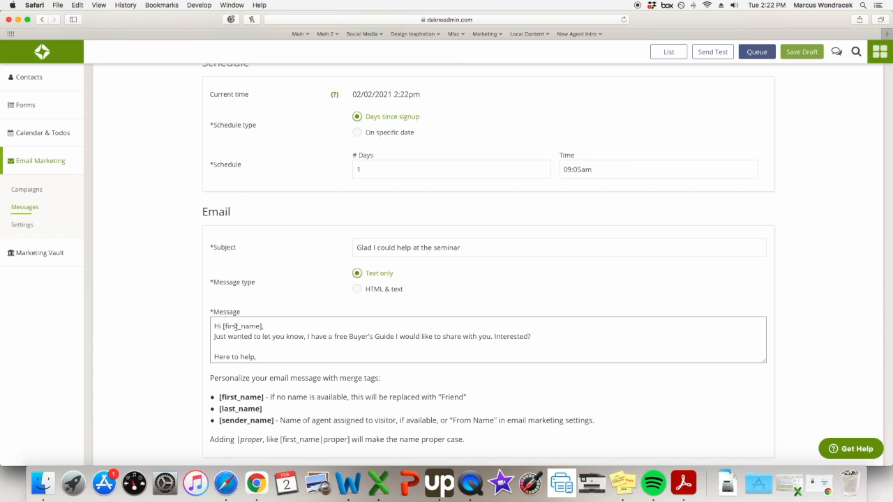
left_click_drag(261, 325, 222, 325)
key("Delete")
key("Delete")
type("there,")
Review the completed message form, checking the campaign, schedule, subject and message text.
scroll(278, 339, "down", 1)
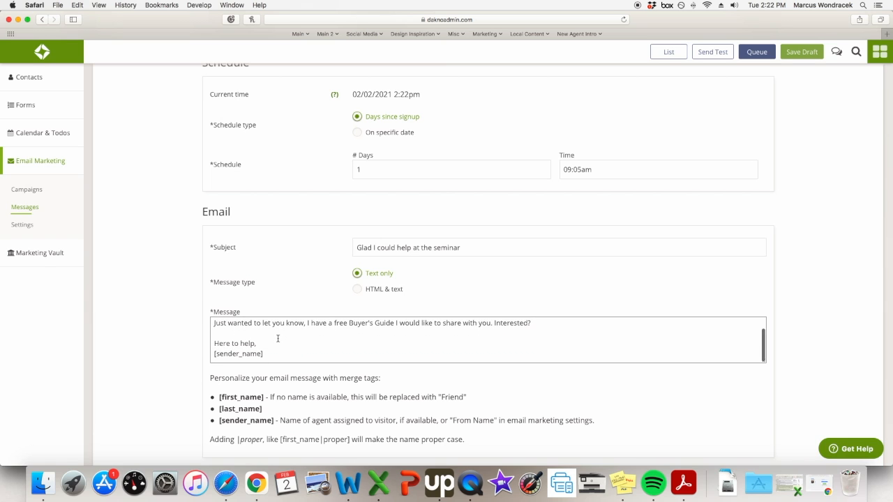
scroll(341, 240, "down", 3)
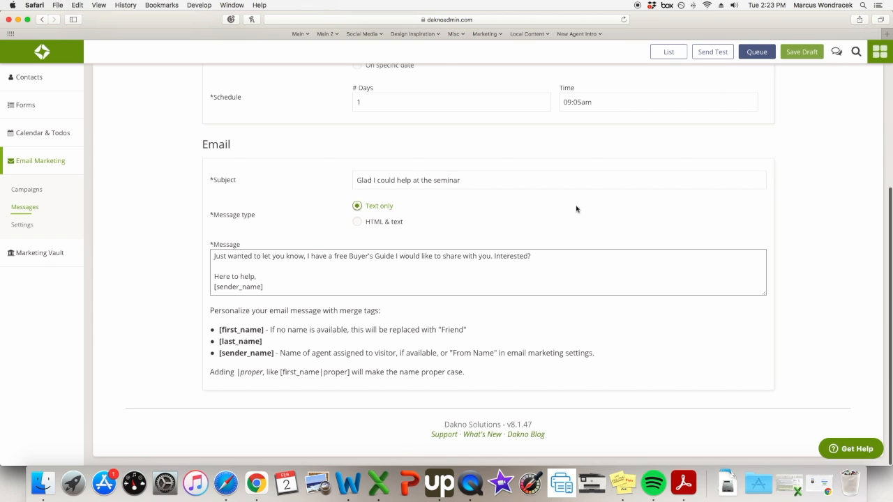
scroll(579, 207, "up", 5)
scroll(576, 209, "up", 2)
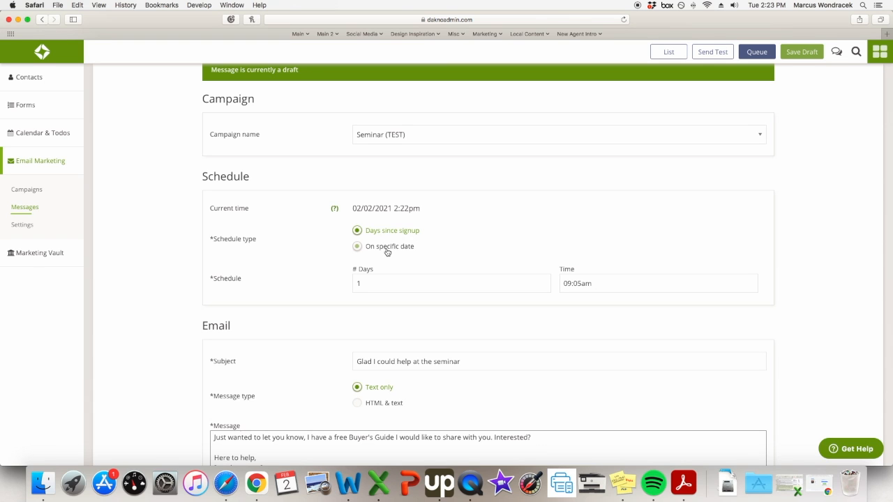
scroll(386, 253, "down", 1)
scroll(386, 253, "down", 5)
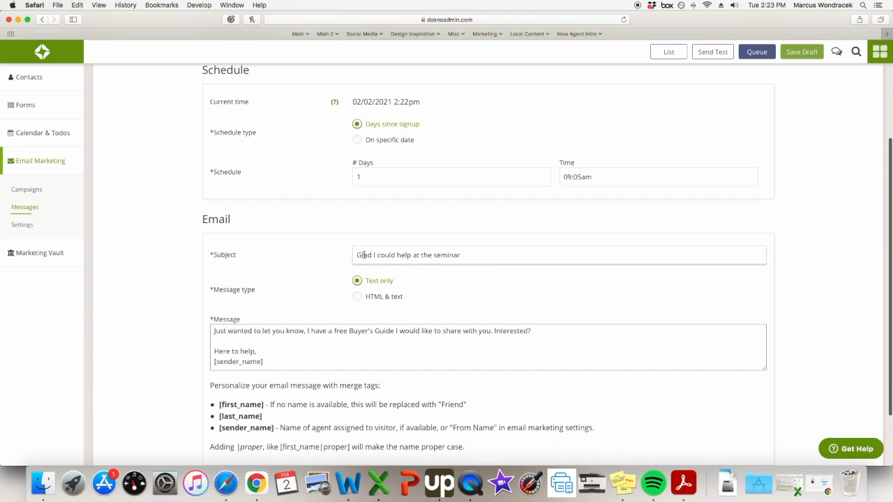
scroll(418, 253, "down", 4)
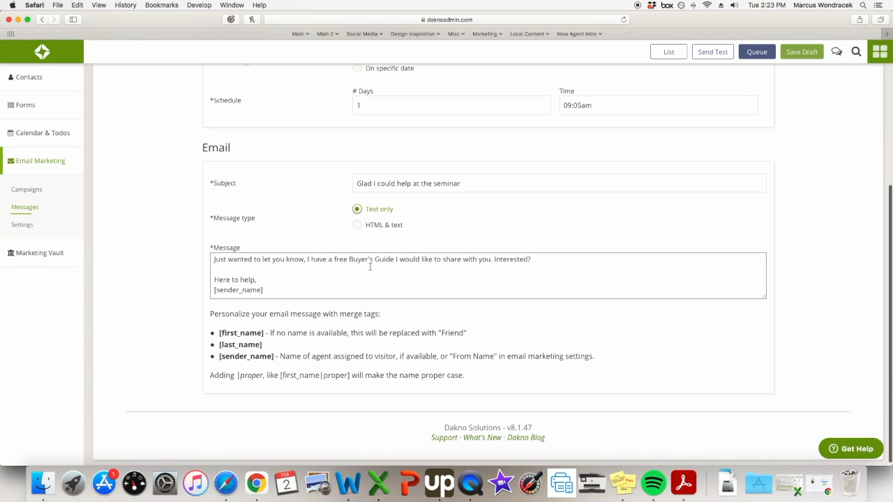
scroll(279, 271, "down", 1)
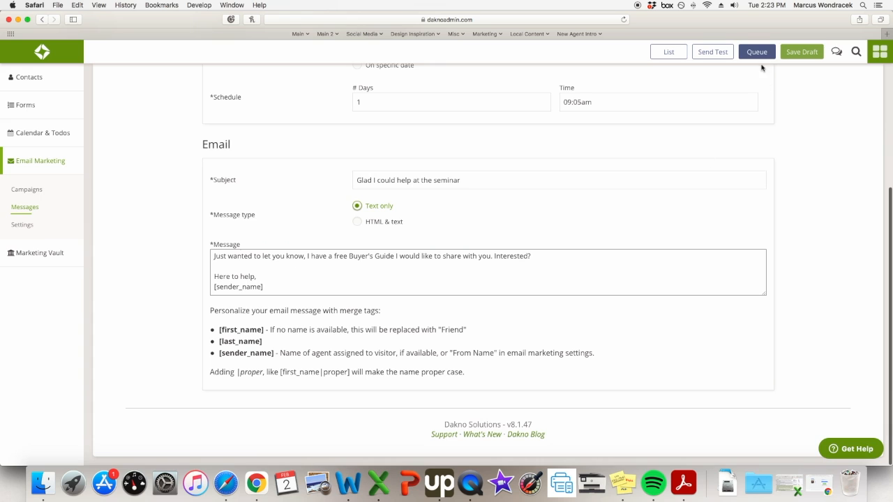
Queue the message for the campaign's contacts and return to the list of email messages.
left_click(763, 53)
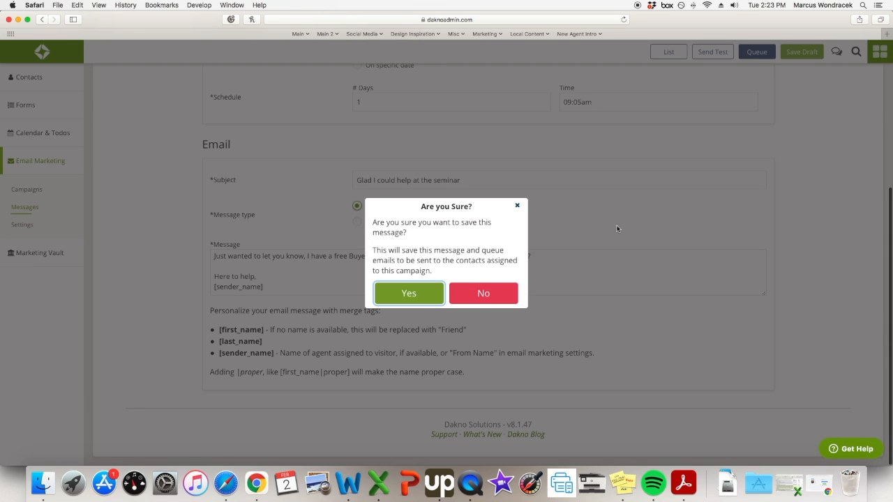
left_click(410, 294)
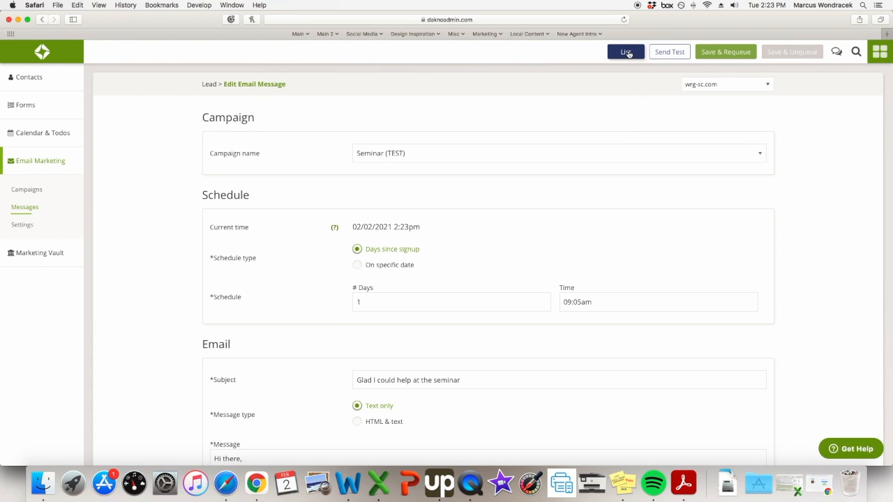
left_click(28, 210)
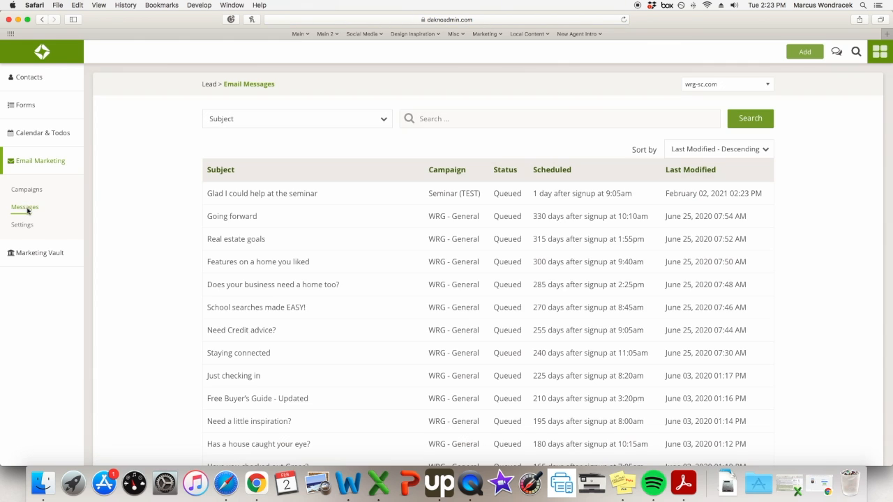
Start another new email message and assign it to the Seminar (TEST) campaign.
left_click(804, 52)
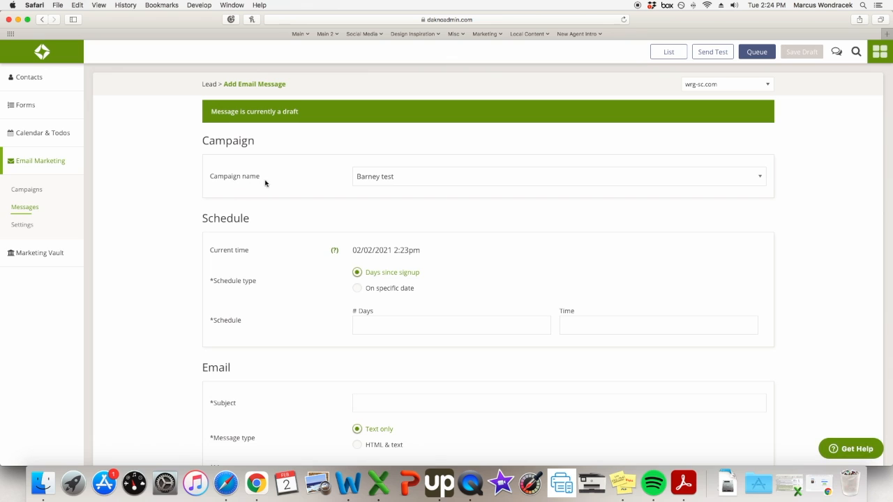
left_click(400, 179)
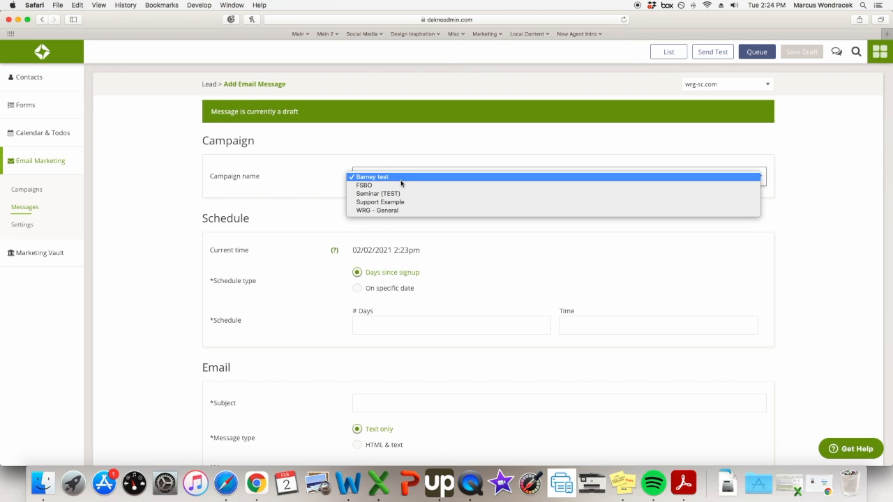
left_click(385, 195)
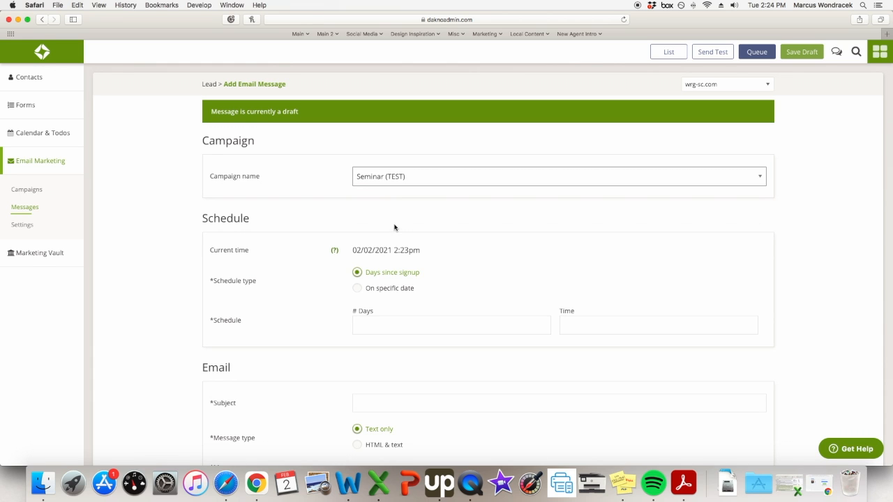
scroll(395, 229, "down", 3)
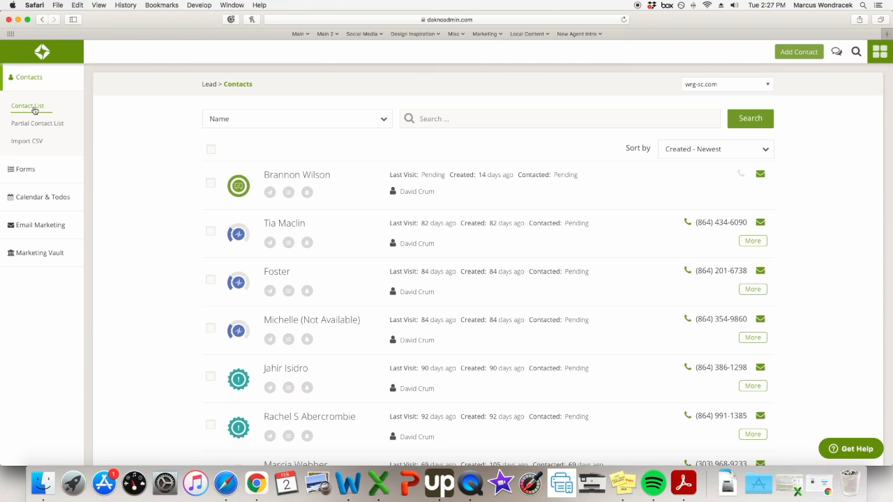
Open the newest contact in the contact list and show its email marketing settings.
left_click(390, 183)
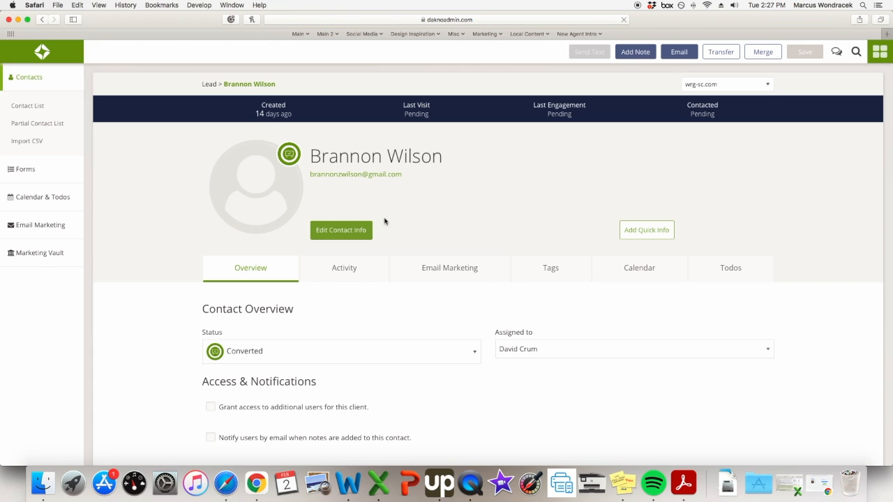
left_click(457, 269)
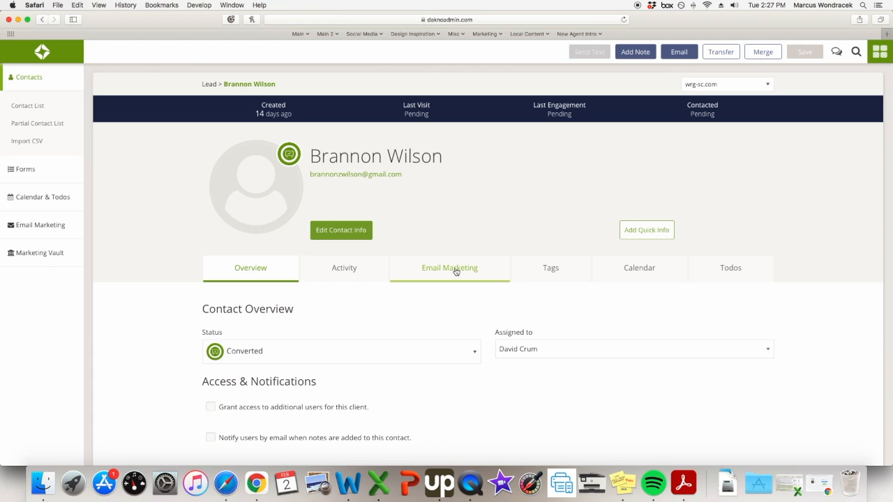
scroll(454, 271, "down", 2)
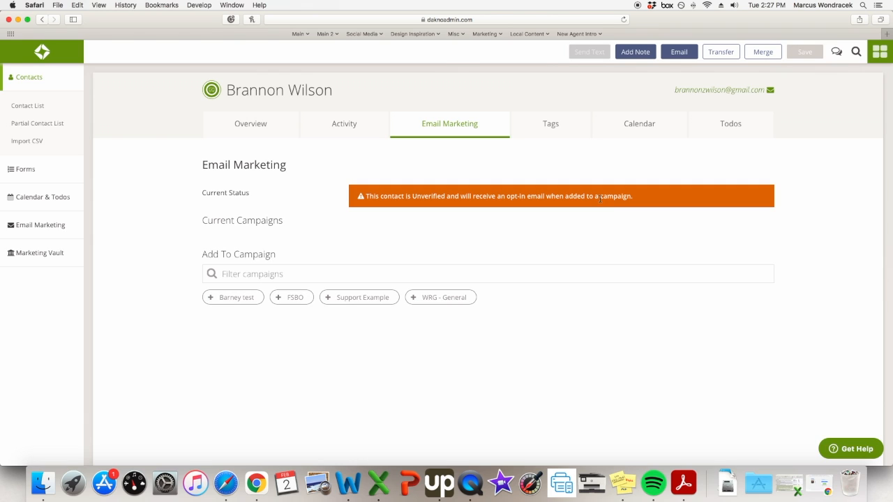
Try adding the contact to the WRG - General campaign and remove that campaign from the contact again.
left_click(223, 274)
left_click(432, 300)
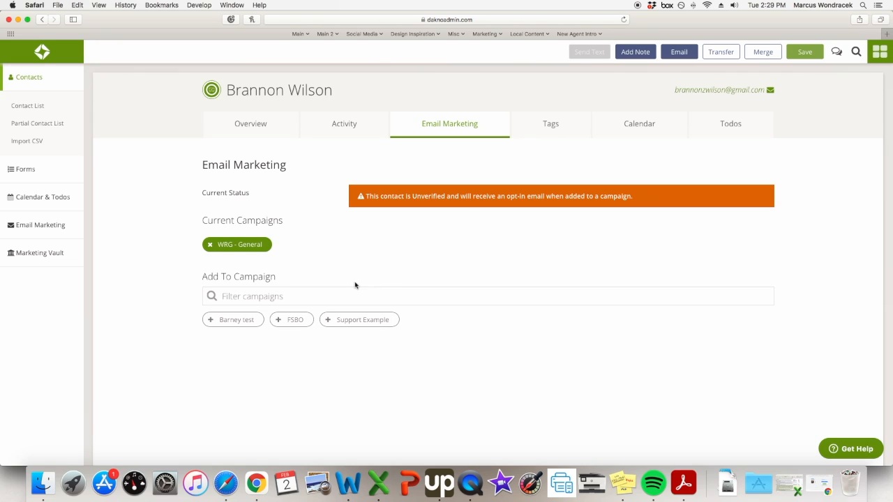
left_click(210, 245)
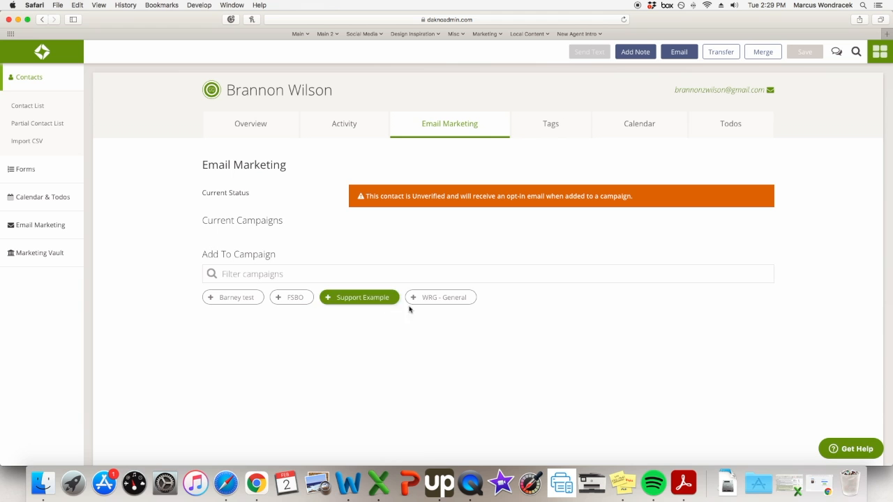